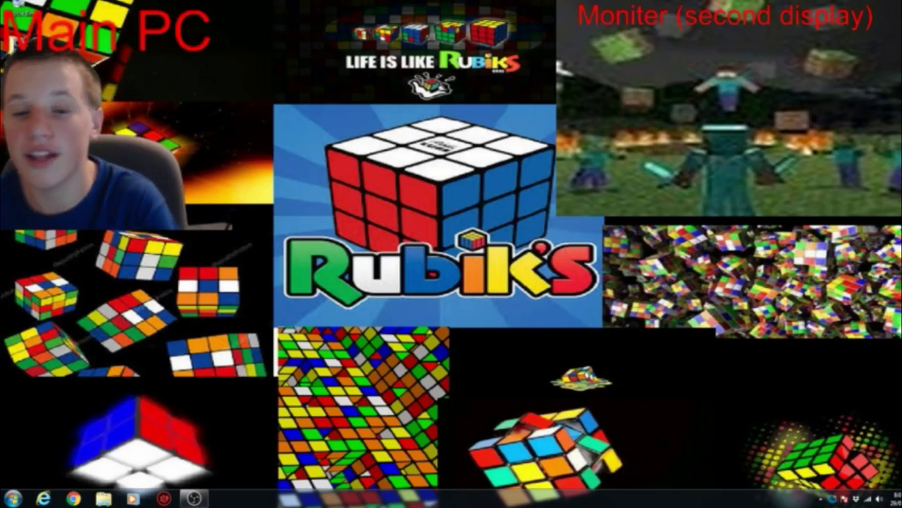
Point out both displays' wallpapers, then search 'mu' from Start to launch MurGeeMon
{"action": "mouse_move", "coordinate": [210, 69]}
{"action": "left_mouse_down"}
{"action": "mouse_move", "coordinate": [303, 144]}
{"action": "mouse_move", "coordinate": [868, 419]}
{"action": "left_mouse_up"}
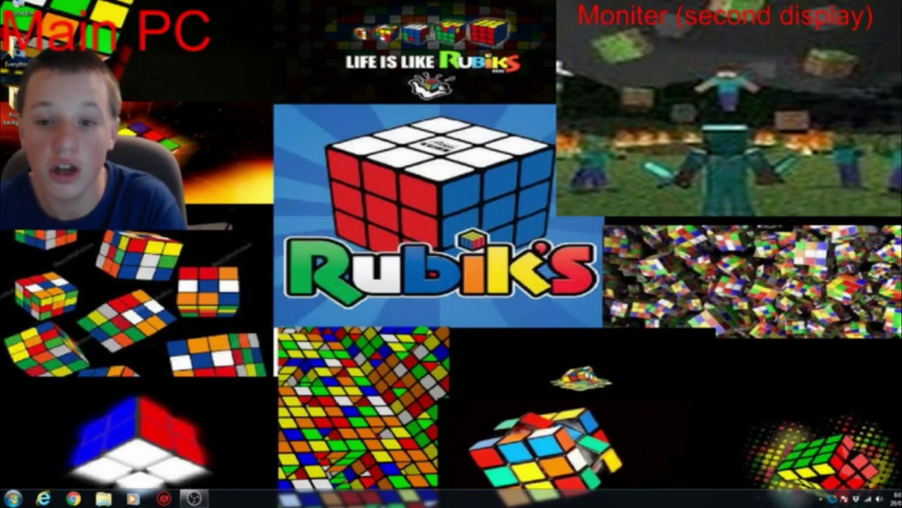
{"action": "left_click_drag", "start_coordinate": [497, 60], "coordinate": [111, 423]}
{"action": "mouse_move", "coordinate": [636, 33]}
{"action": "left_mouse_down"}
{"action": "mouse_move", "coordinate": [846, 191]}
{"action": "mouse_move", "coordinate": [810, 188]}
{"action": "left_mouse_up"}
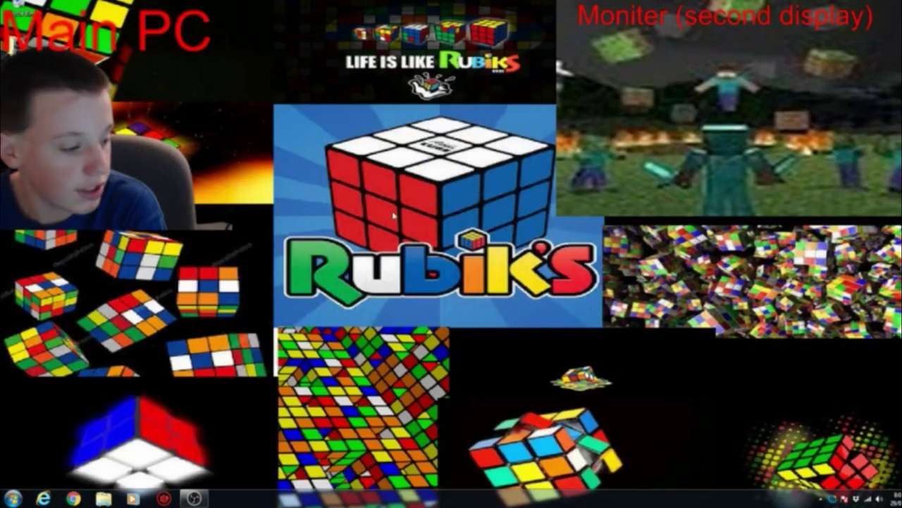
{"action": "left_click", "coordinate": [13, 498]}
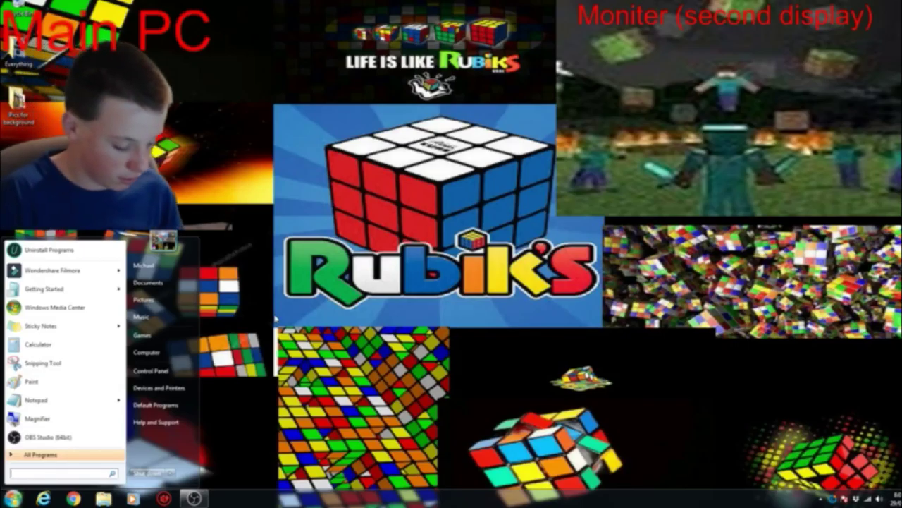
{"action": "type", "text": "mu"}
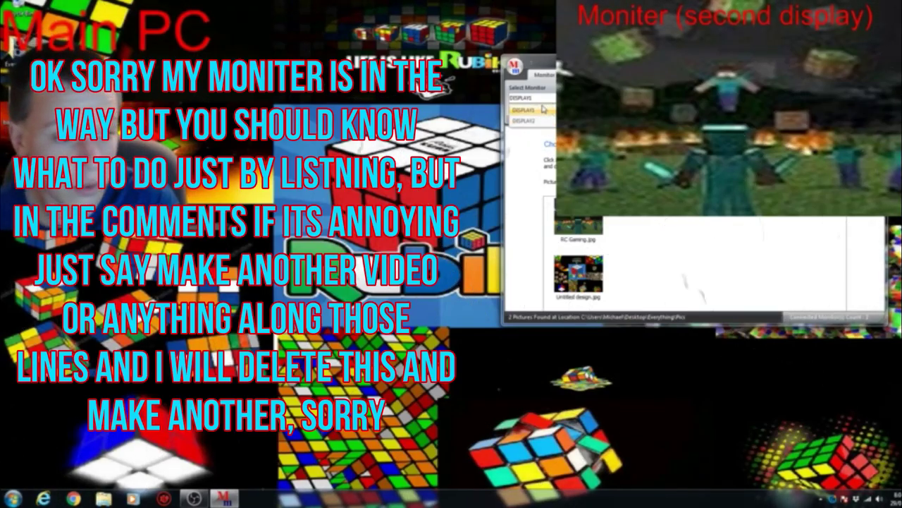
Select DISPLAY1 as the monitor to change and briefly check the picture location list
{"action": "left_click", "coordinate": [540, 111]}
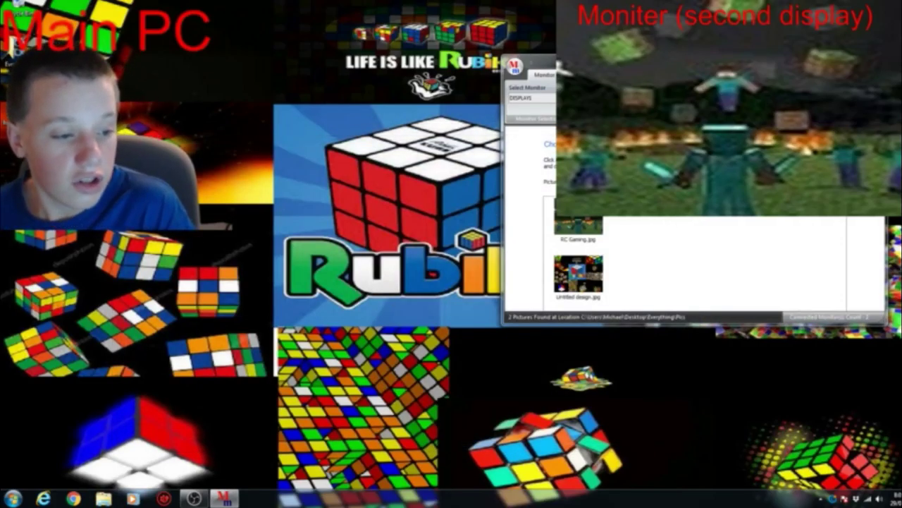
{"action": "key", "text": "alt+Down"}
{"action": "key", "text": "Return"}
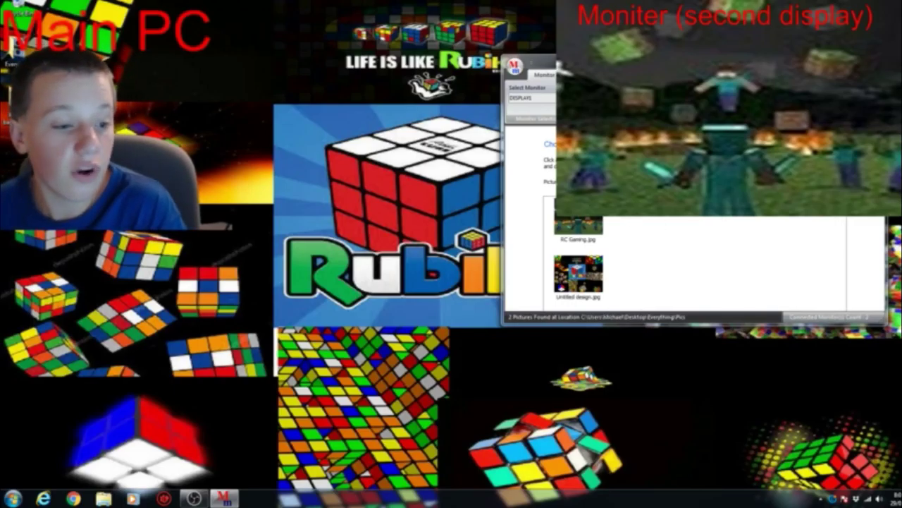
Set the picture source folder to Paint.net, then change it to Pics
{"action": "left_click", "coordinate": [548, 144]}
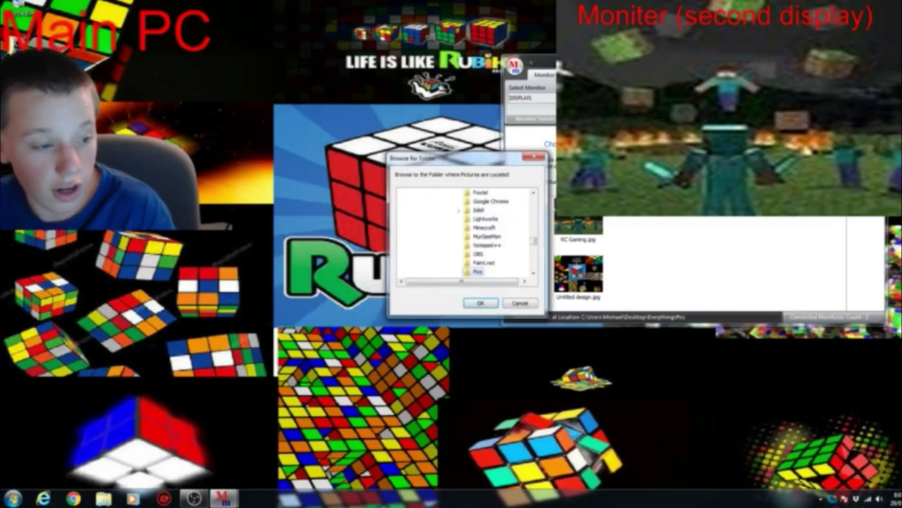
{"action": "scroll", "coordinate": [532, 252], "scroll_direction": "up", "scroll_amount": 10}
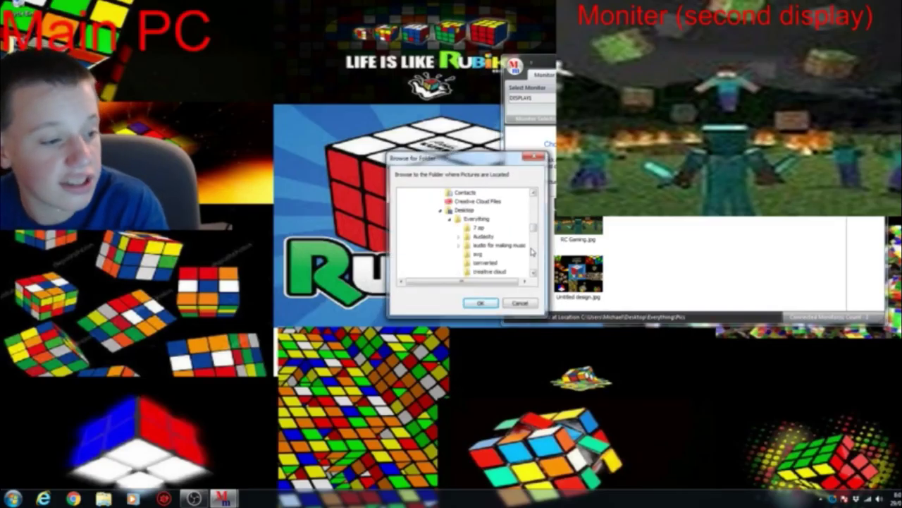
{"action": "scroll", "coordinate": [532, 252], "scroll_direction": "down", "scroll_amount": 10}
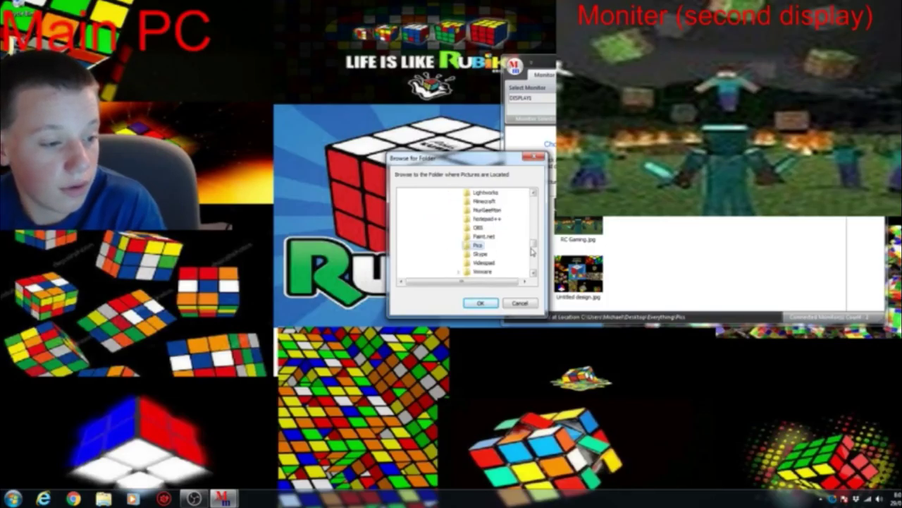
{"action": "left_click", "coordinate": [487, 236]}
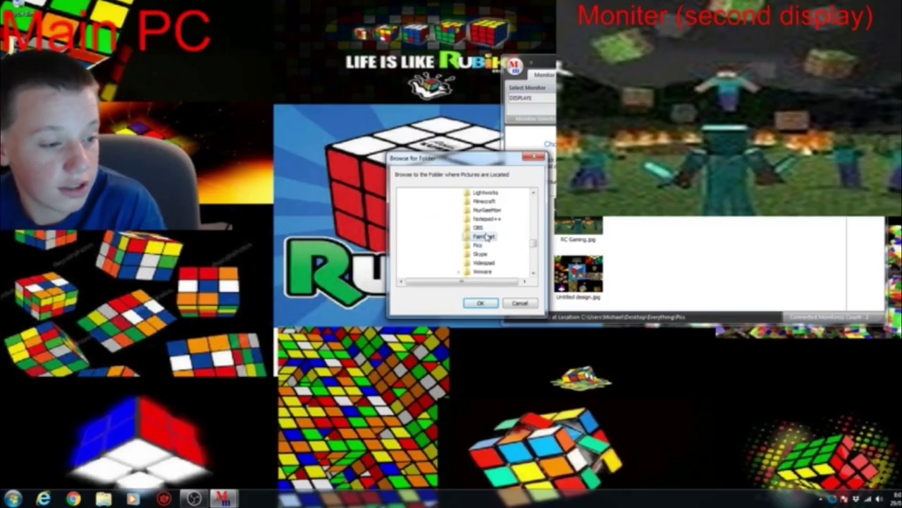
{"action": "left_click", "coordinate": [478, 303]}
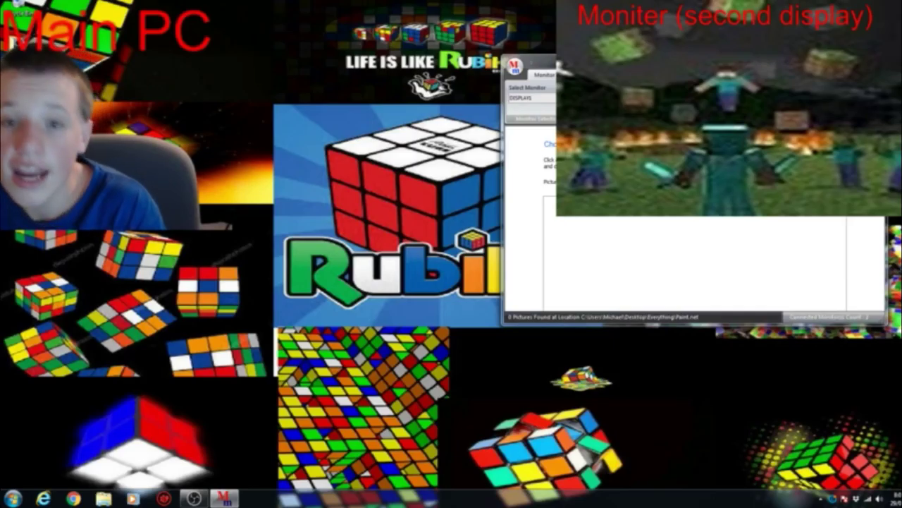
{"action": "left_click", "coordinate": [548, 144]}
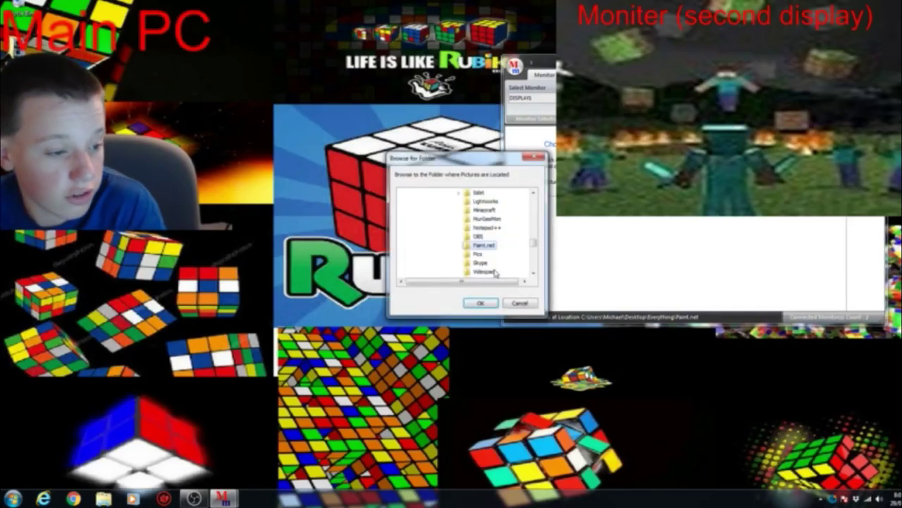
{"action": "left_click", "coordinate": [479, 255]}
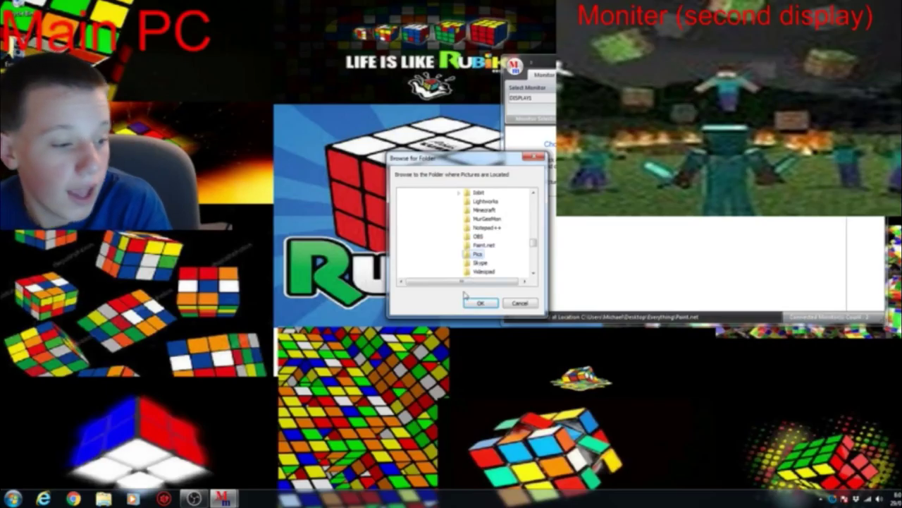
{"action": "left_click", "coordinate": [483, 304]}
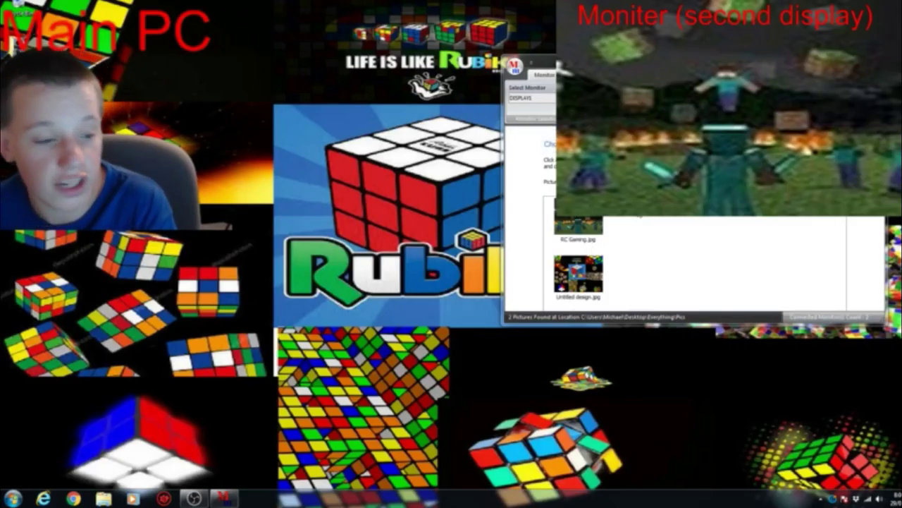
Apply a thumbnail on DISPLAY1, then switch to DISPLAY2 and apply RC Gaming.jpg
{"action": "double_click", "coordinate": [586, 227]}
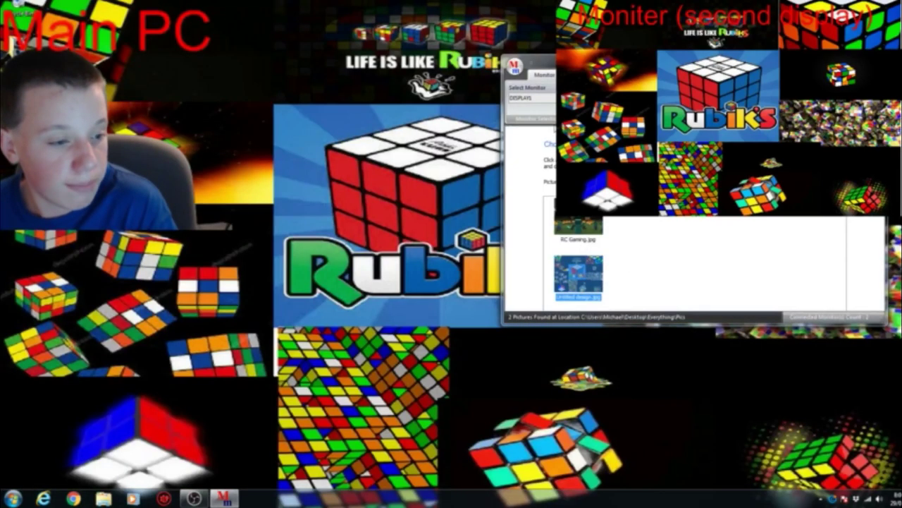
{"action": "left_click", "coordinate": [554, 98]}
{"action": "left_click", "coordinate": [529, 111]}
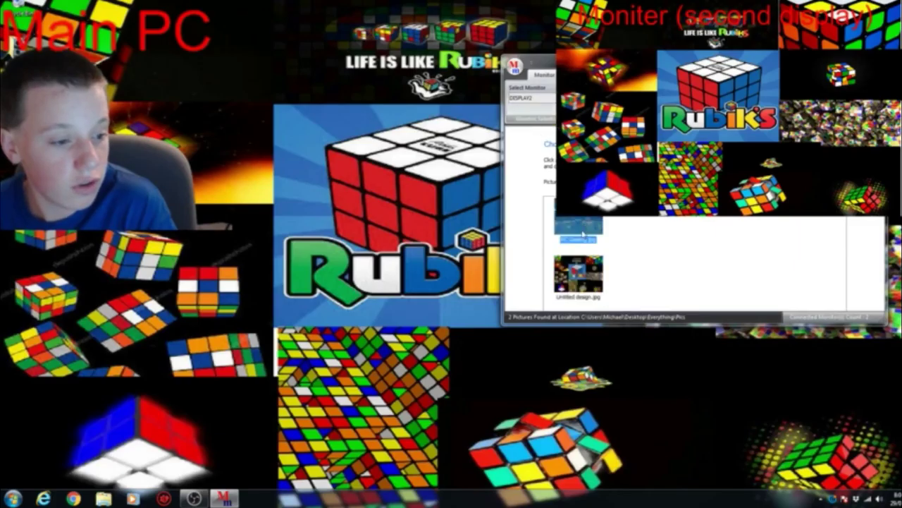
{"action": "left_click", "coordinate": [578, 224]}
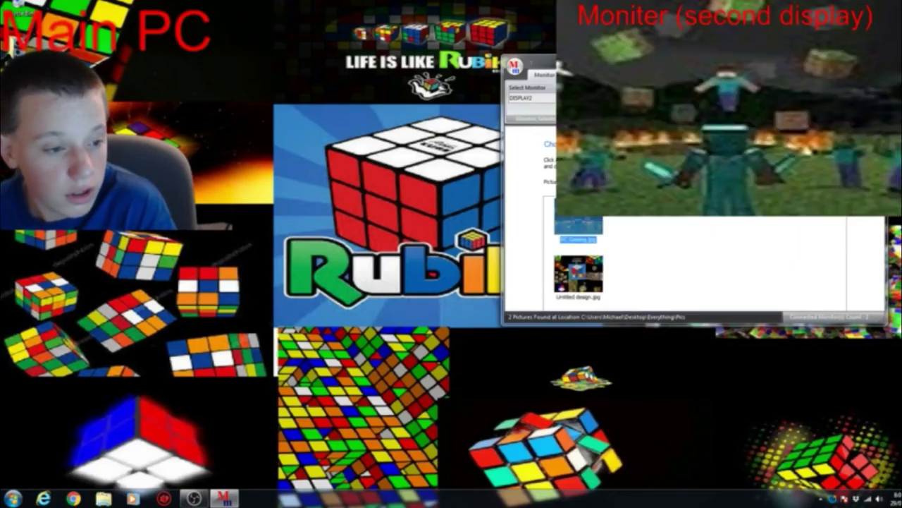
Bring the picture dialog onto the main display, then load the Pics folder pictures
{"action": "left_click", "coordinate": [550, 144]}
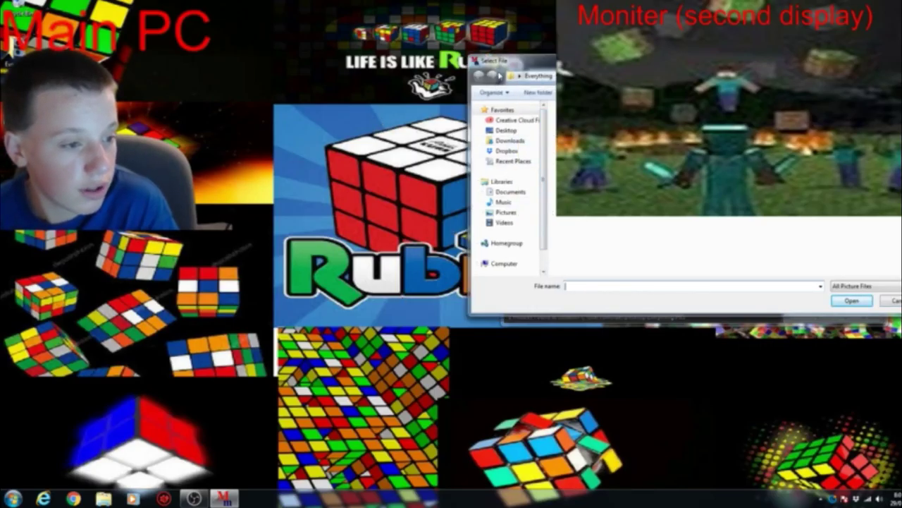
{"action": "mouse_move", "coordinate": [508, 61]}
{"action": "left_mouse_down"}
{"action": "mouse_move", "coordinate": [234, 116]}
{"action": "mouse_move", "coordinate": [129, 217]}
{"action": "left_mouse_up"}
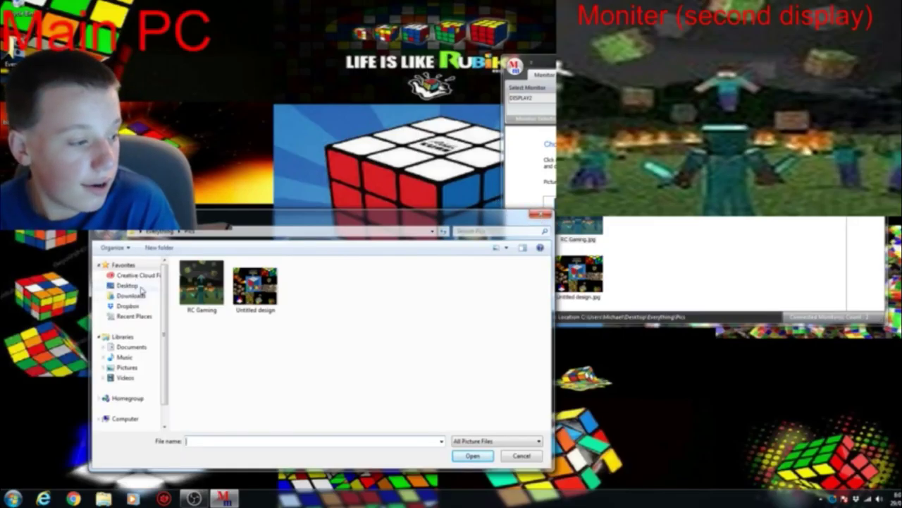
{"action": "key", "text": "Escape"}
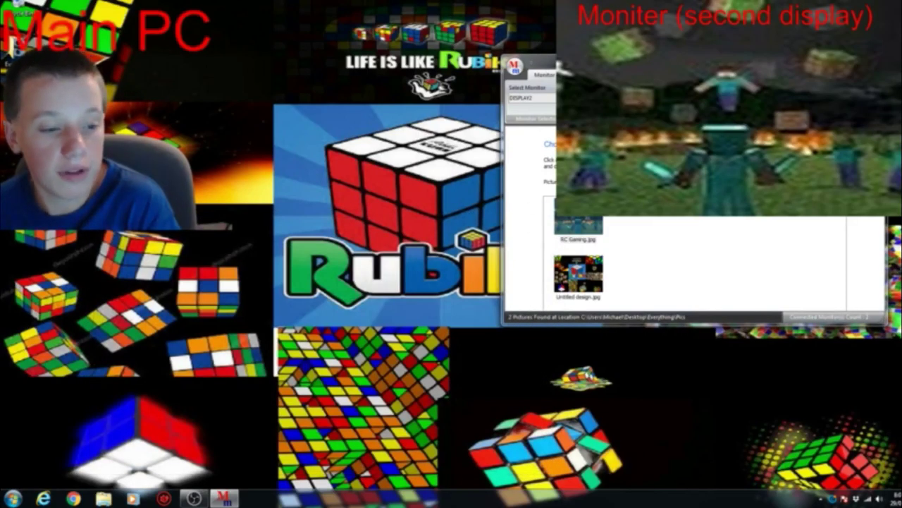
{"action": "key", "text": "Return"}
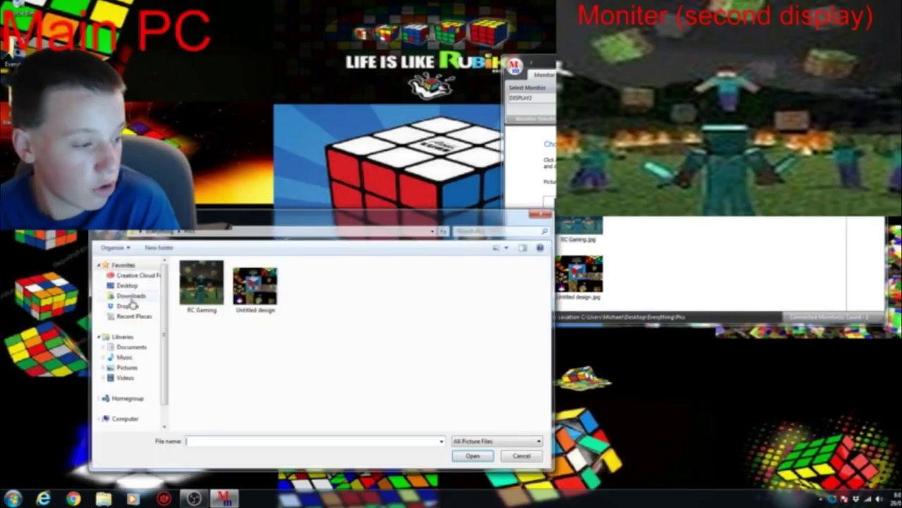
{"action": "left_click", "coordinate": [541, 215]}
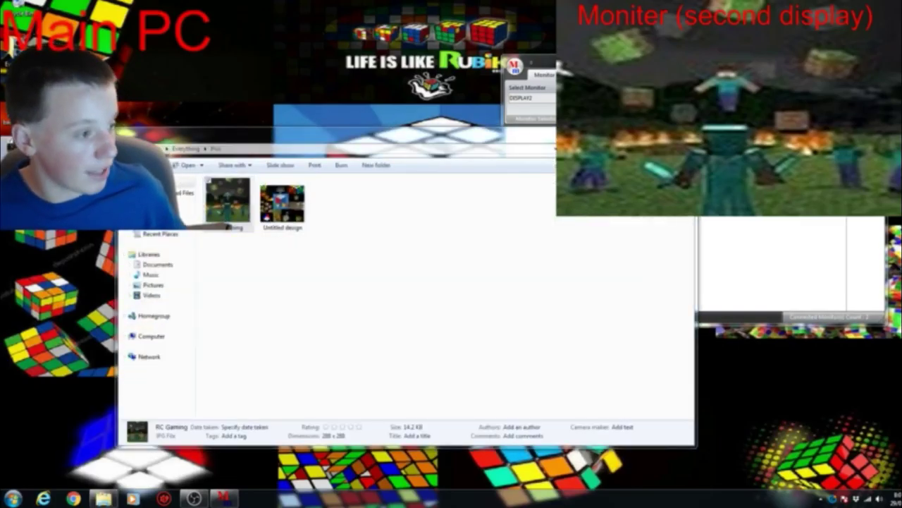
{"action": "double_click", "coordinate": [226, 212]}
Browse to the Desktop and choose the RC Gaming picture
{"action": "left_click", "coordinate": [550, 143]}
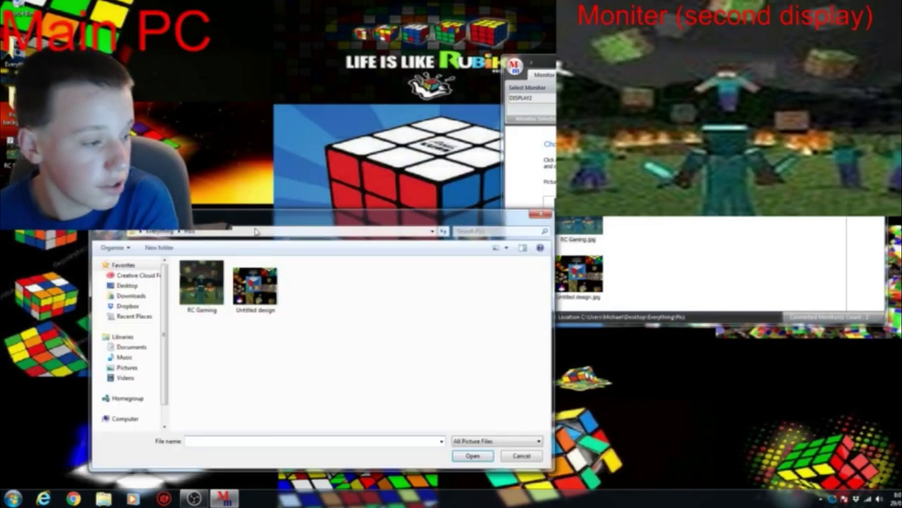
{"action": "left_click", "coordinate": [127, 284]}
{"action": "double_click", "coordinate": [338, 323]}
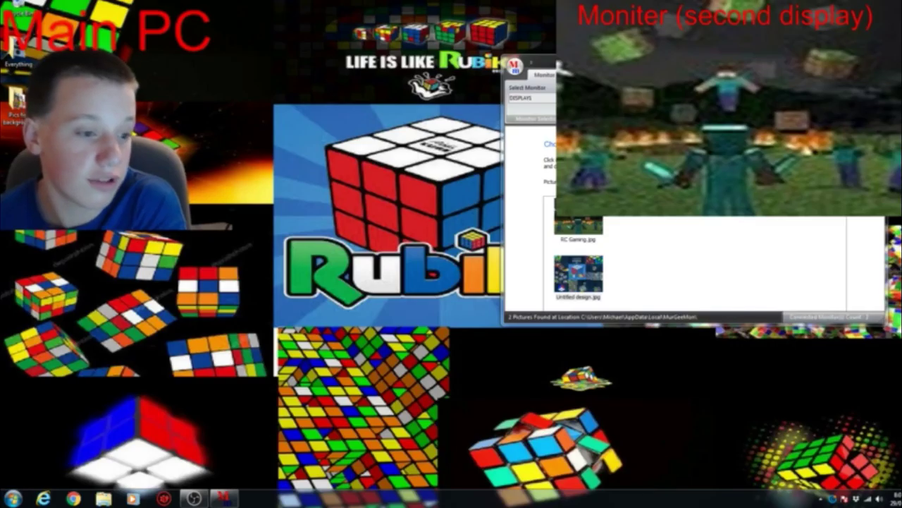
Switch the picture list to the Desktop\Everything\Pics folder and select Untitled design.jpg
{"action": "right_click", "coordinate": [588, 215]}
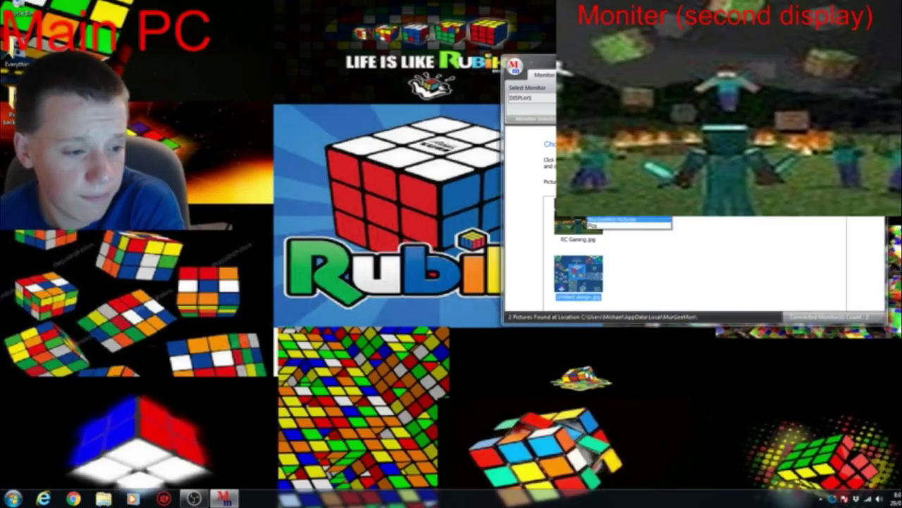
{"action": "left_click", "coordinate": [613, 226]}
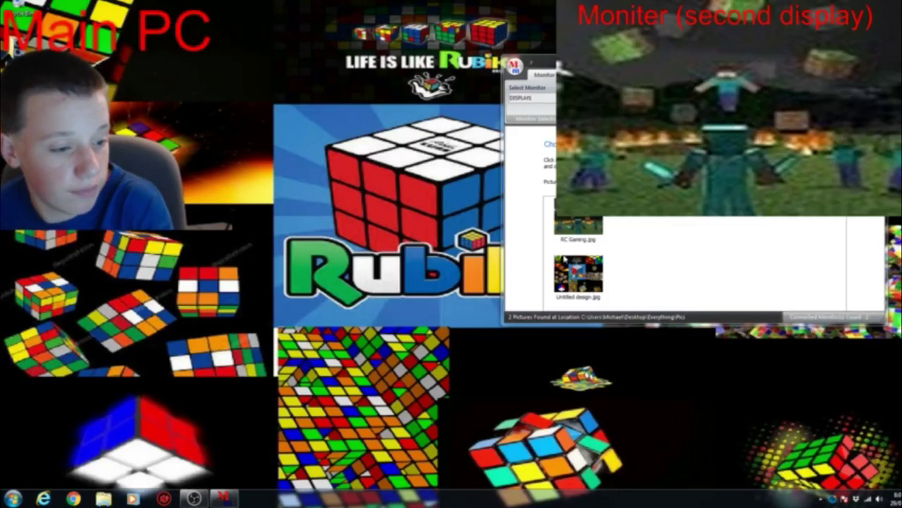
{"action": "left_click", "coordinate": [578, 286]}
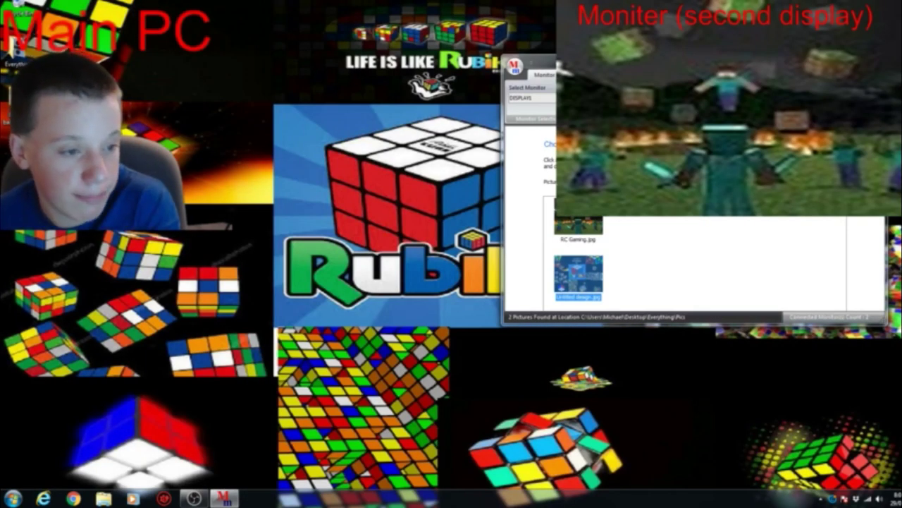
{"action": "key", "text": "Return"}
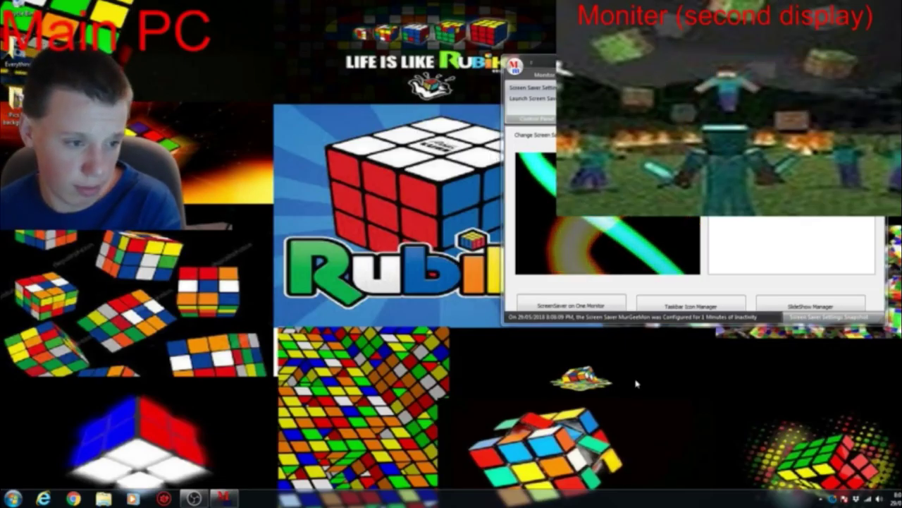
{"action": "left_click", "coordinate": [552, 214]}
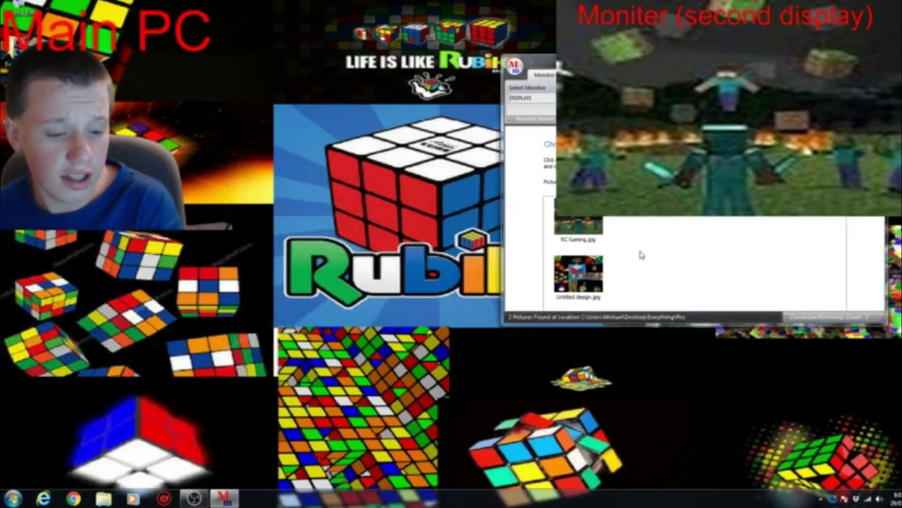
Choose a display under Select Monitor and bring up Browse for Folder for its pictures
{"action": "left_click", "coordinate": [527, 98]}
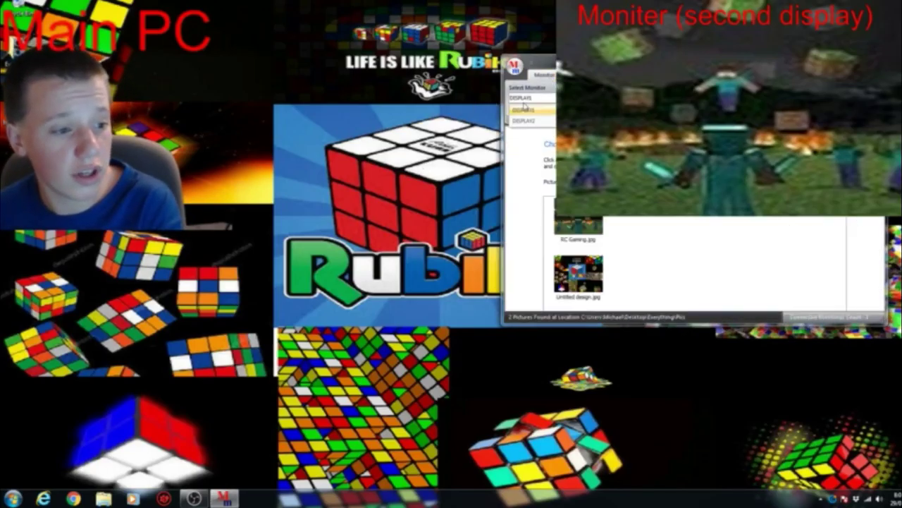
{"action": "left_click", "coordinate": [525, 110]}
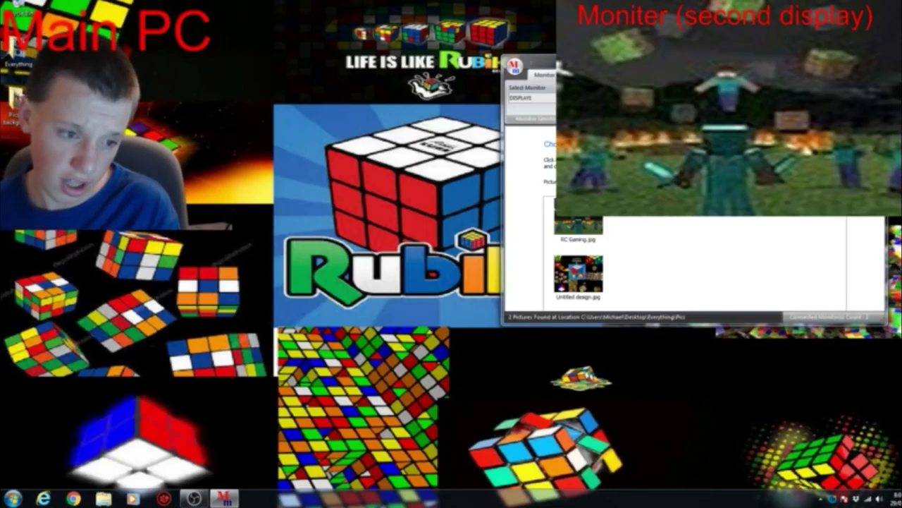
{"action": "left_click", "coordinate": [864, 182]}
{"action": "scroll", "coordinate": [491, 256], "scroll_direction": "up", "scroll_amount": 3}
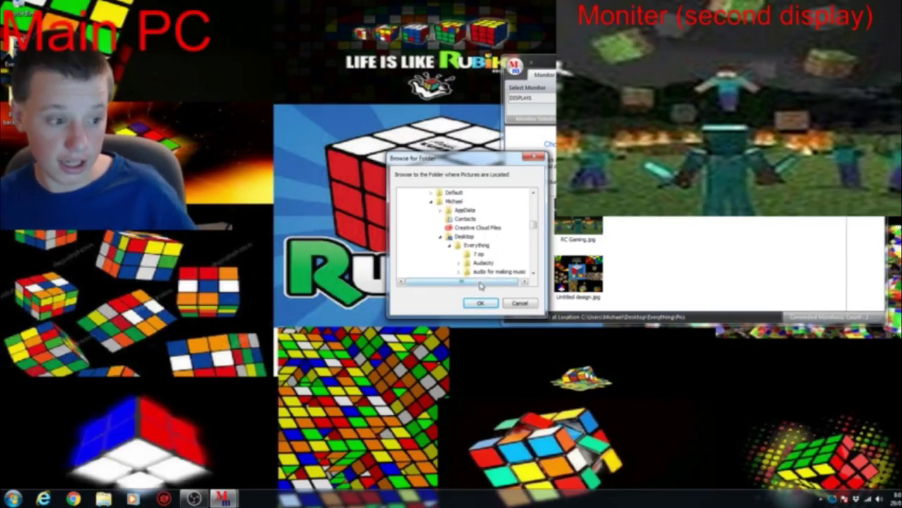
Cancel Browse for Folder, keeping Pics, and bring OBS Studio to the front
{"action": "scroll", "coordinate": [491, 256], "scroll_direction": "down", "scroll_amount": 2}
{"action": "left_click", "coordinate": [520, 302]}
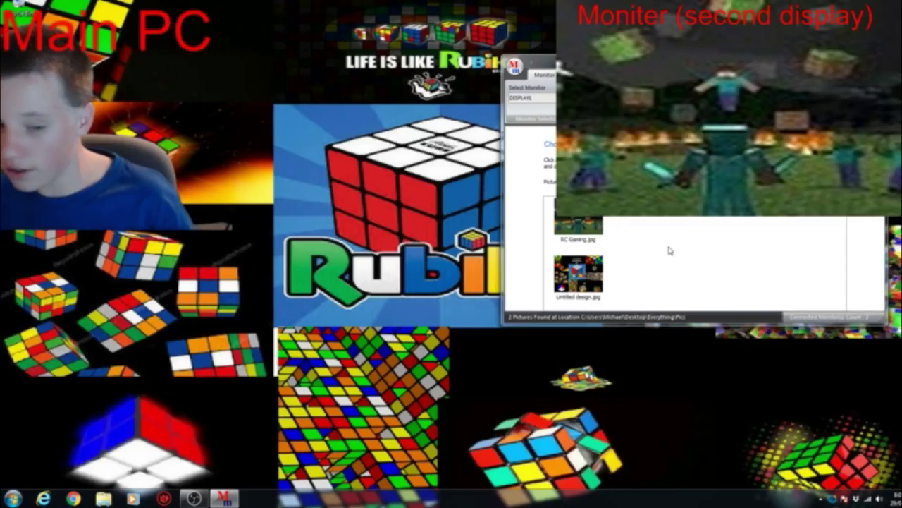
{"action": "left_click", "coordinate": [193, 499]}
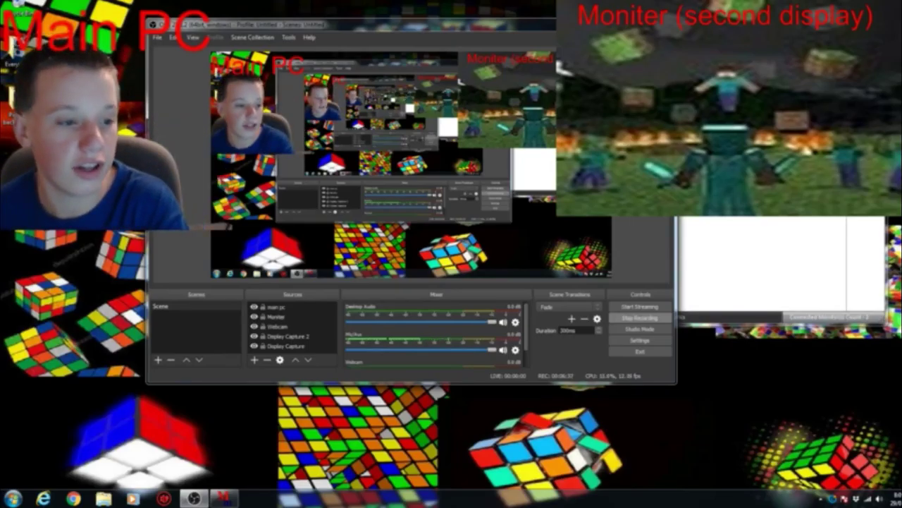
Minimise OBS Studio from the taskbar to reveal the desktop and MurGeeMon
{"action": "left_click", "coordinate": [194, 498]}
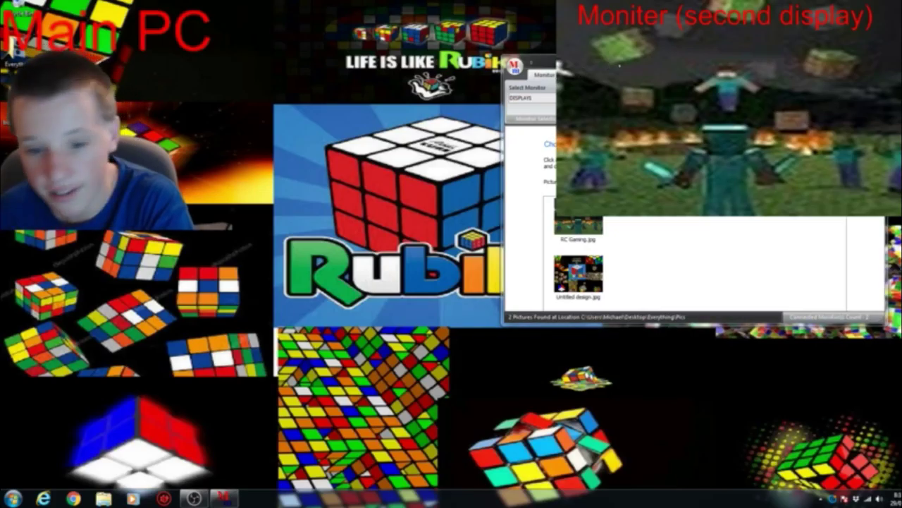
Close MurGeeMon with Alt+F4 and box-select an area on the second display's desktop
{"action": "key", "text": "alt+F4"}
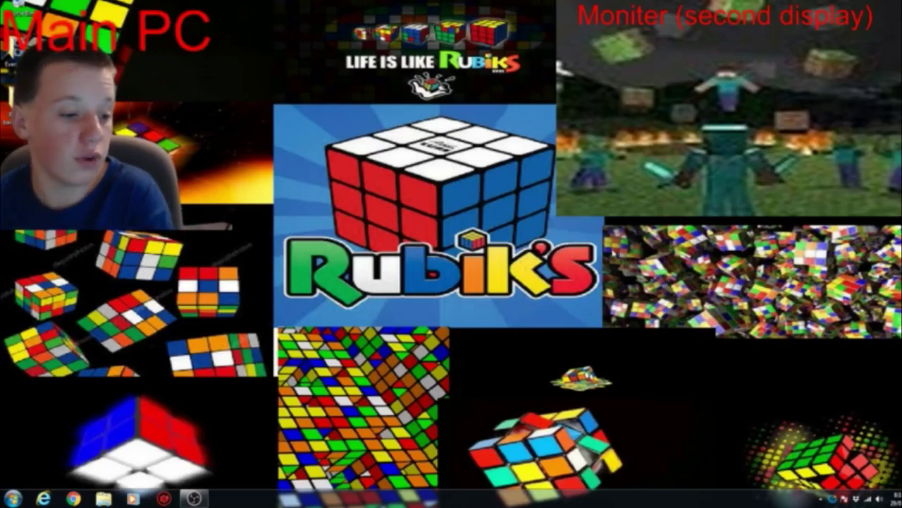
{"action": "mouse_move", "coordinate": [646, 40]}
{"action": "left_mouse_down"}
{"action": "mouse_move", "coordinate": [606, 52]}
{"action": "mouse_move", "coordinate": [564, 90]}
{"action": "mouse_move", "coordinate": [557, 112]}
{"action": "left_mouse_up"}
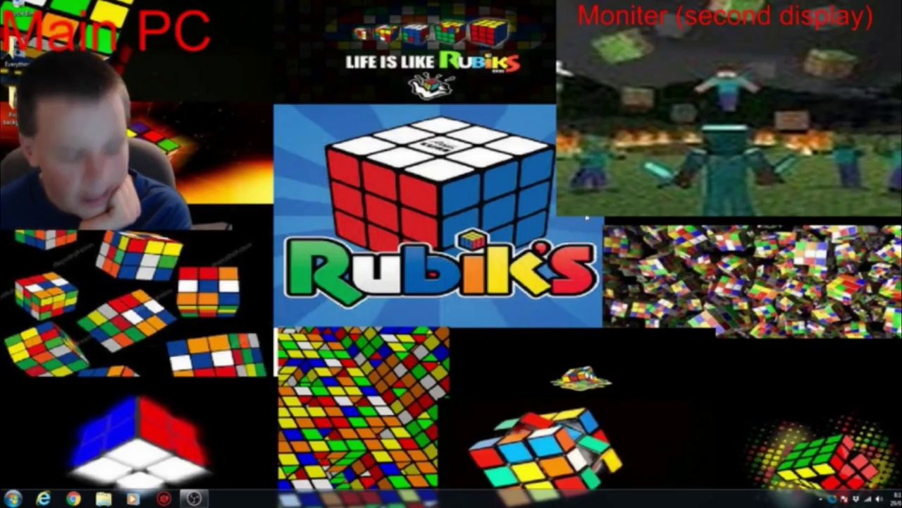
Bring the OBS Studio window back from the taskbar and place it on the second monitor
{"action": "left_click", "coordinate": [193, 498]}
{"action": "mouse_move", "coordinate": [395, 24]}
{"action": "left_mouse_down"}
{"action": "mouse_move", "coordinate": [853, 108]}
{"action": "mouse_move", "coordinate": [901, 106]}
{"action": "left_mouse_up"}
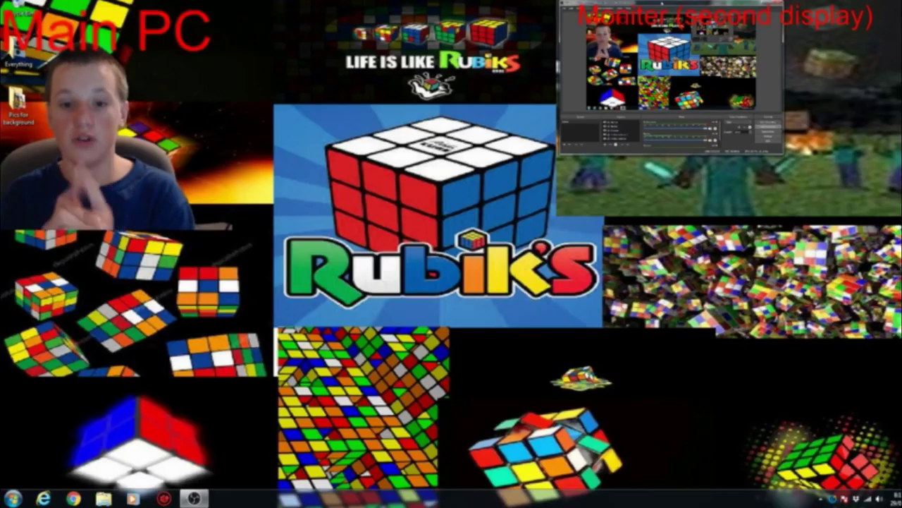